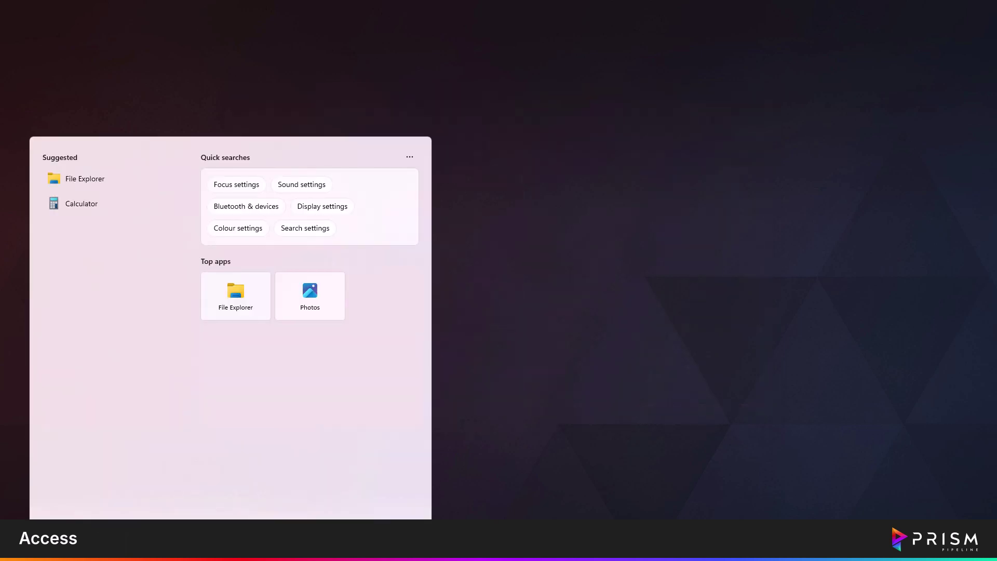
text(prism)
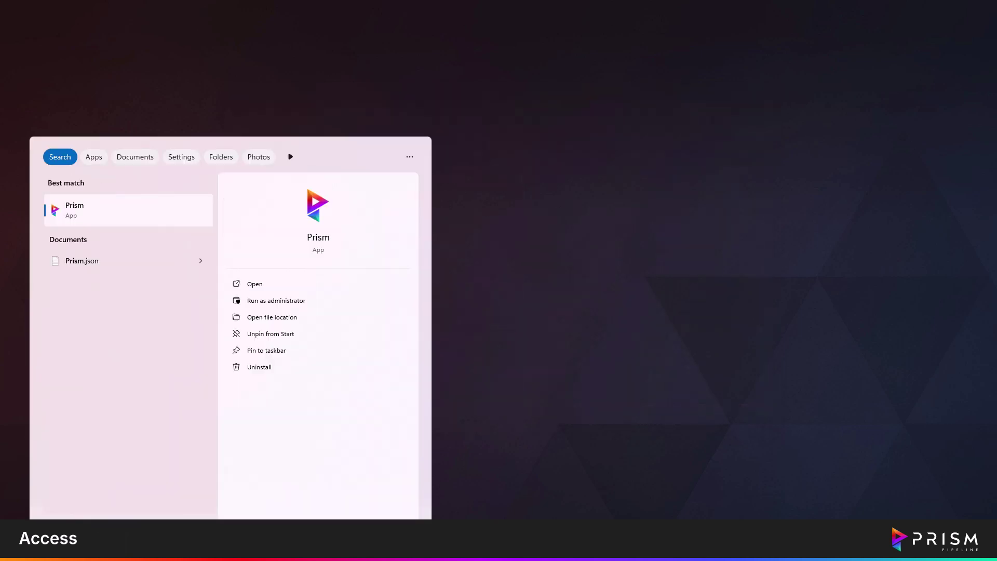
Step: Launch Prism from the Start menu search results to open the Sunrise Project Browser
click(102, 204)
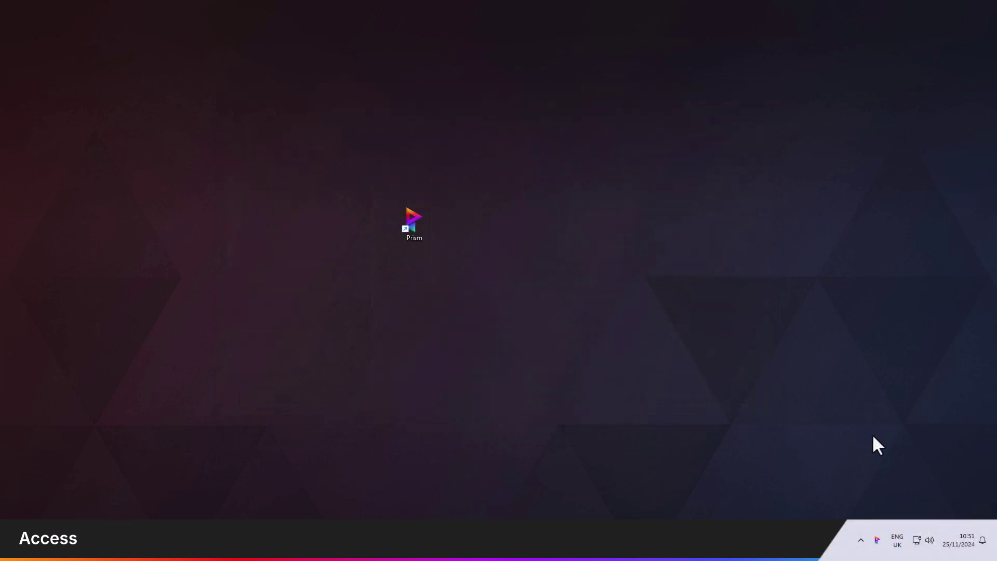
Step: Reopen the Sunrise Project Browser from the Prism system tray icon and its menu
click(876, 538)
right_click(873, 538)
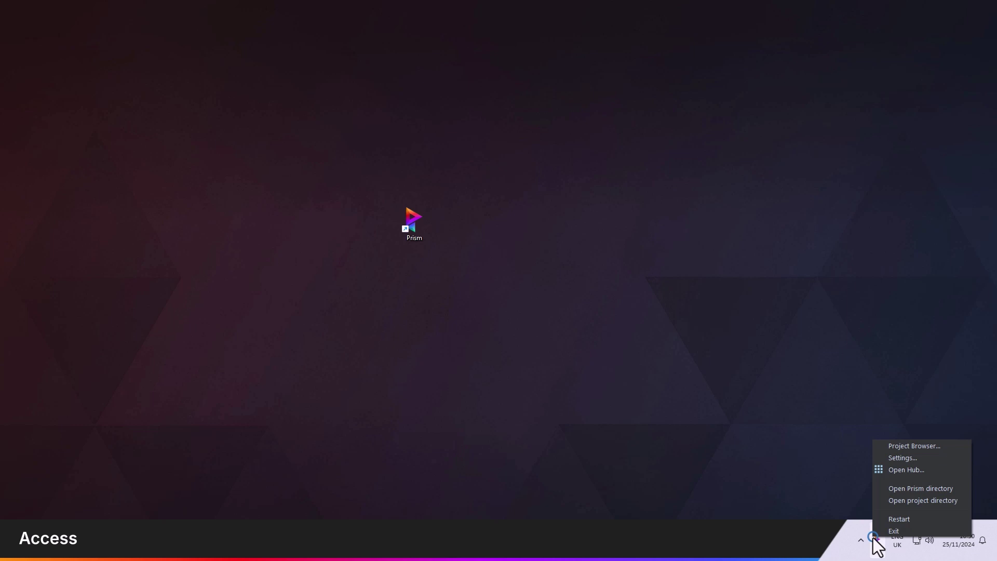
click(904, 449)
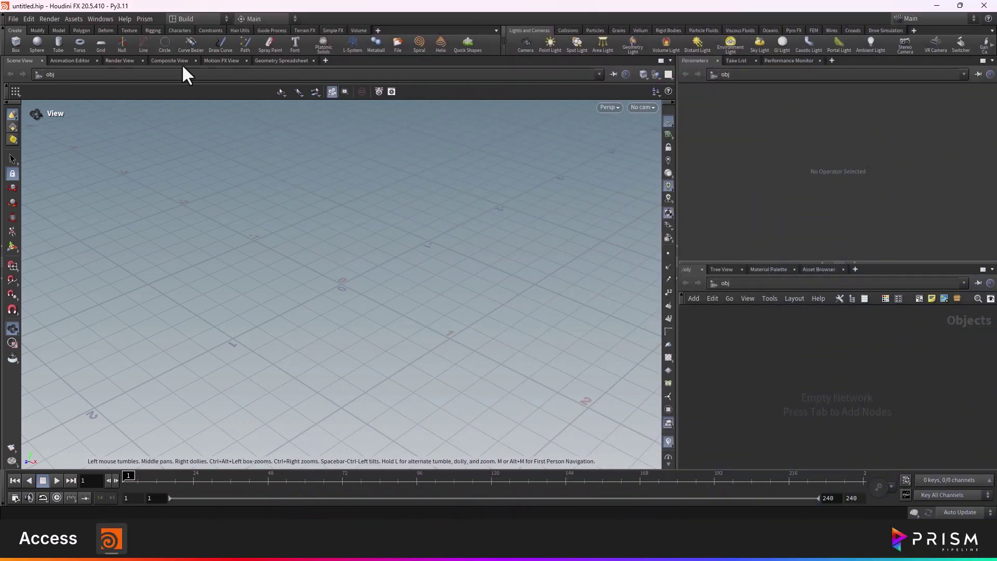
Step: Open the Project Browser from the Prism menu in Houdini, then in Blender
click(147, 21)
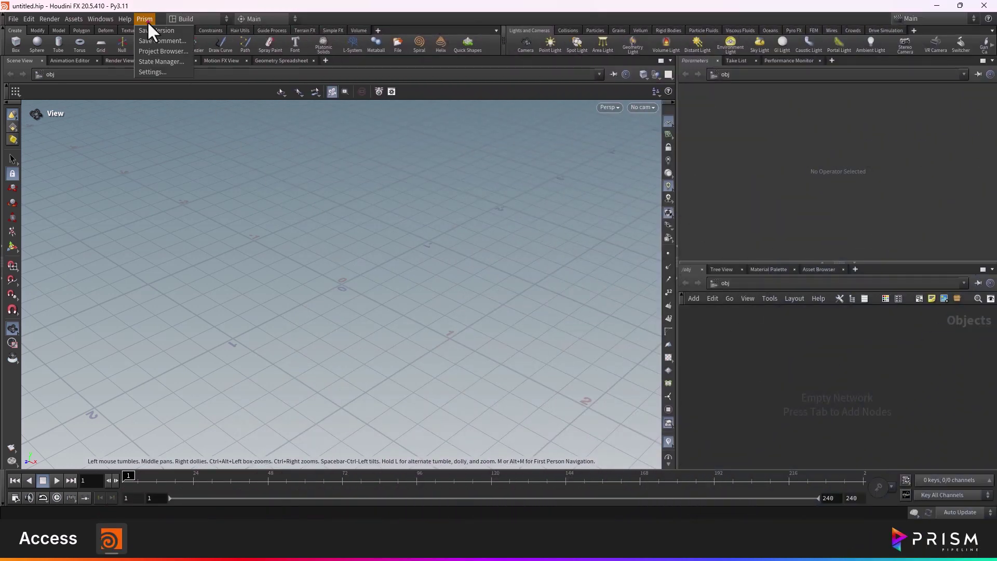
click(153, 44)
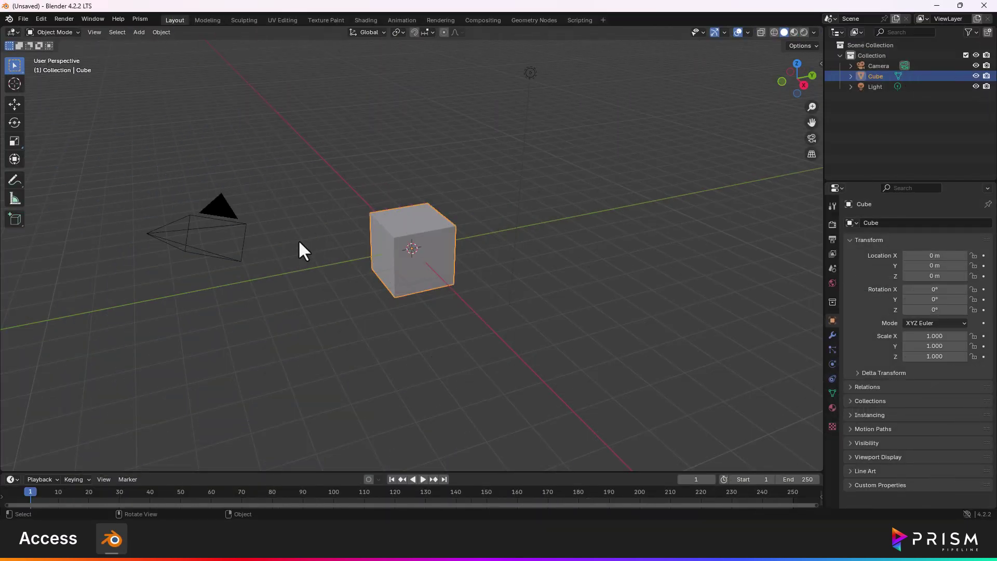
click(141, 23)
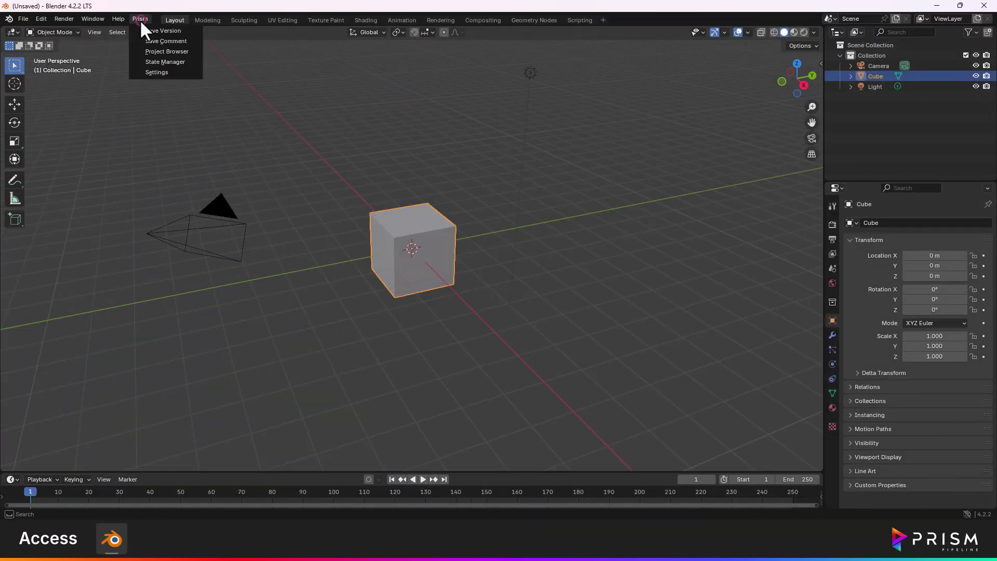
click(157, 52)
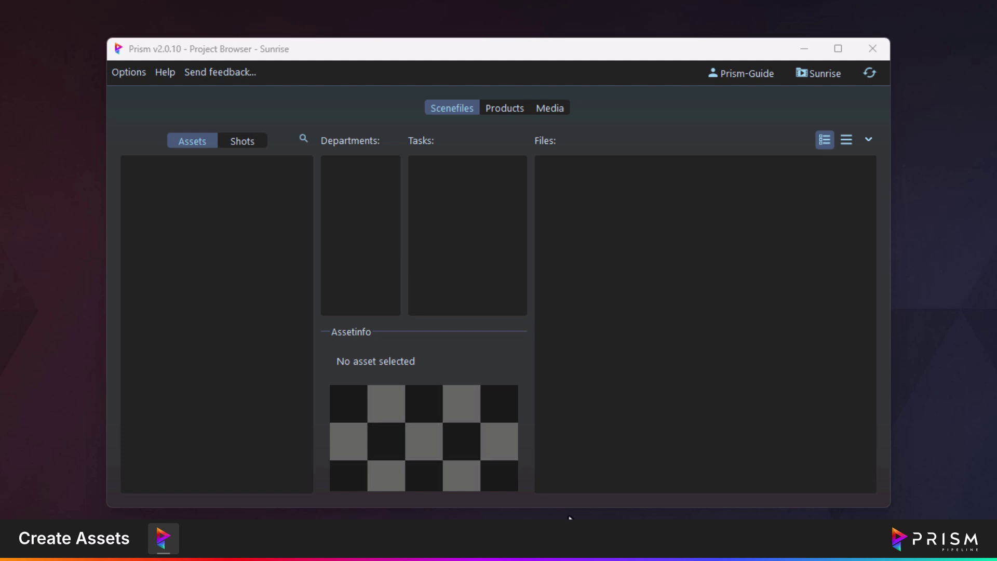
Step: Start a new asset named Robot and paste the copied robot image as its thumbnail
right_click(147, 218)
click(176, 241)
click(417, 108)
text(Robot)
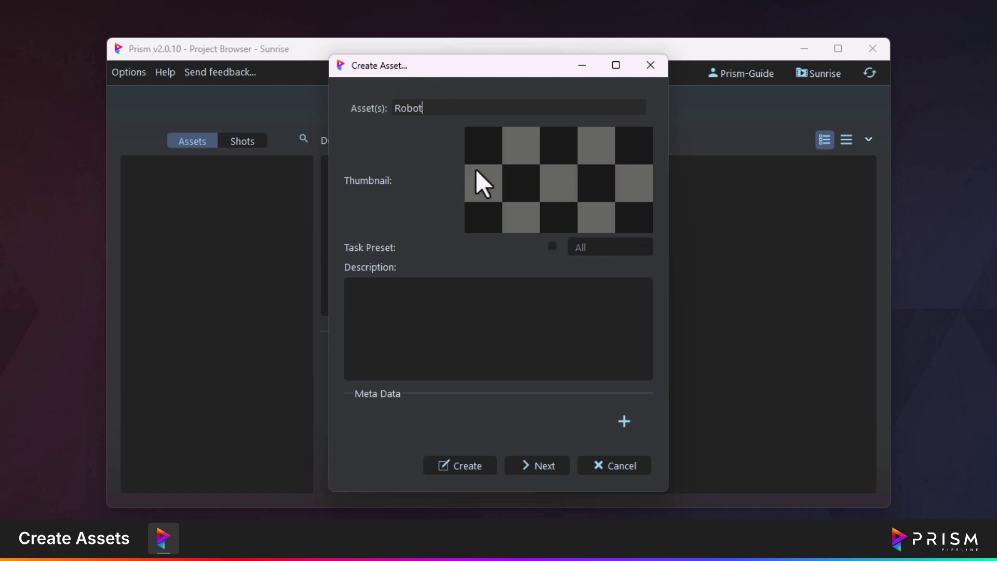
right_click(481, 168)
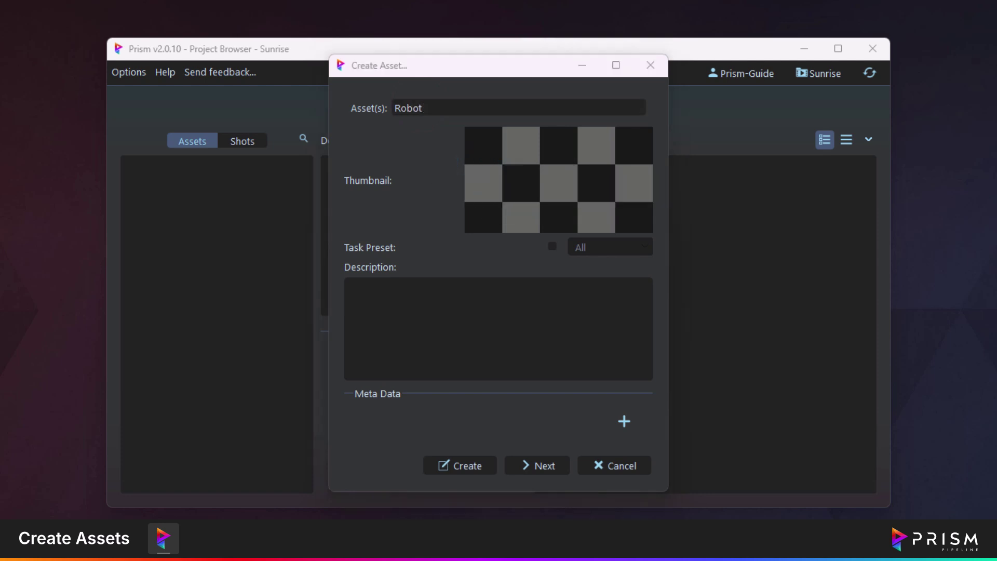
click(377, 65)
click(366, 249)
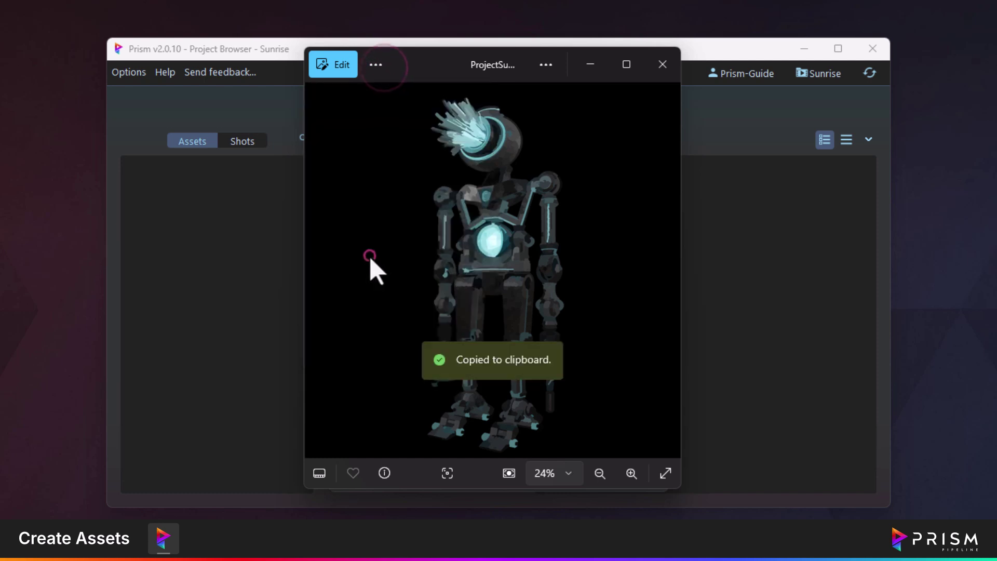
click(596, 66)
right_click(545, 159)
click(568, 200)
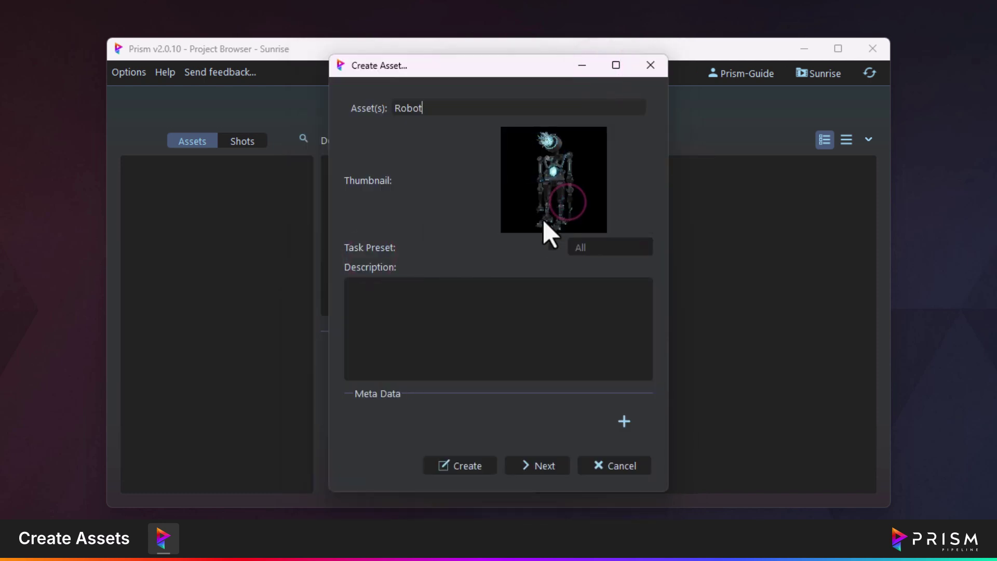
Step: Add the Main Character description, try task preset and metadata options, and create Robot
click(438, 291)
text(Main Character)
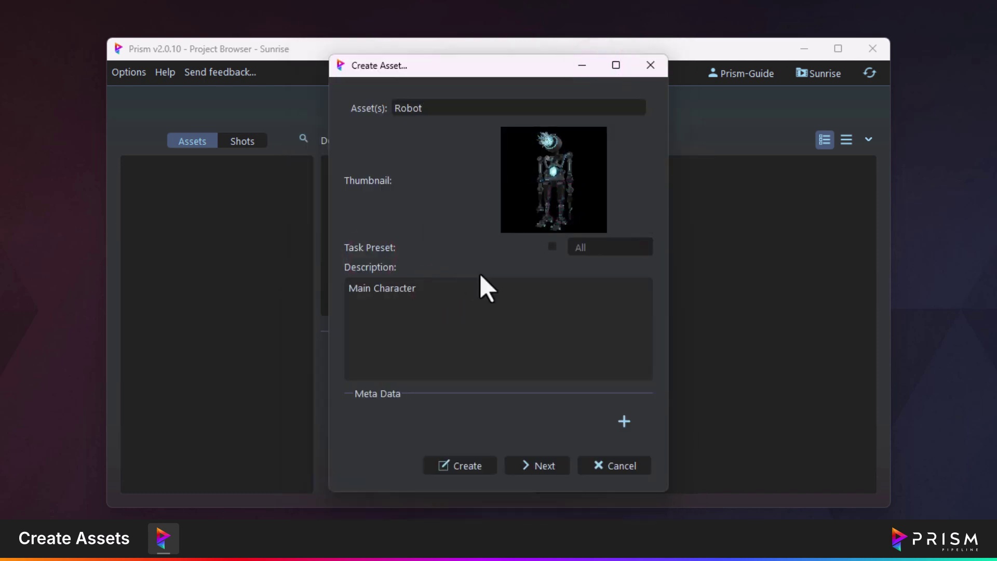
click(552, 246)
click(597, 248)
click(552, 246)
click(624, 421)
click(628, 387)
click(463, 466)
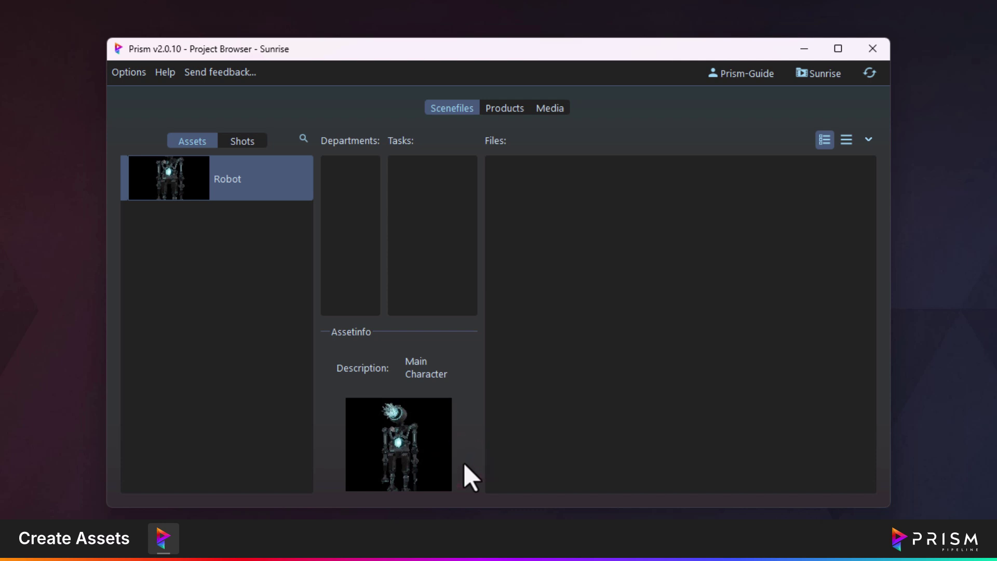
Step: Change Robot's description from Main Character to Hero Character and capture a new preview image
click(197, 281)
click(193, 200)
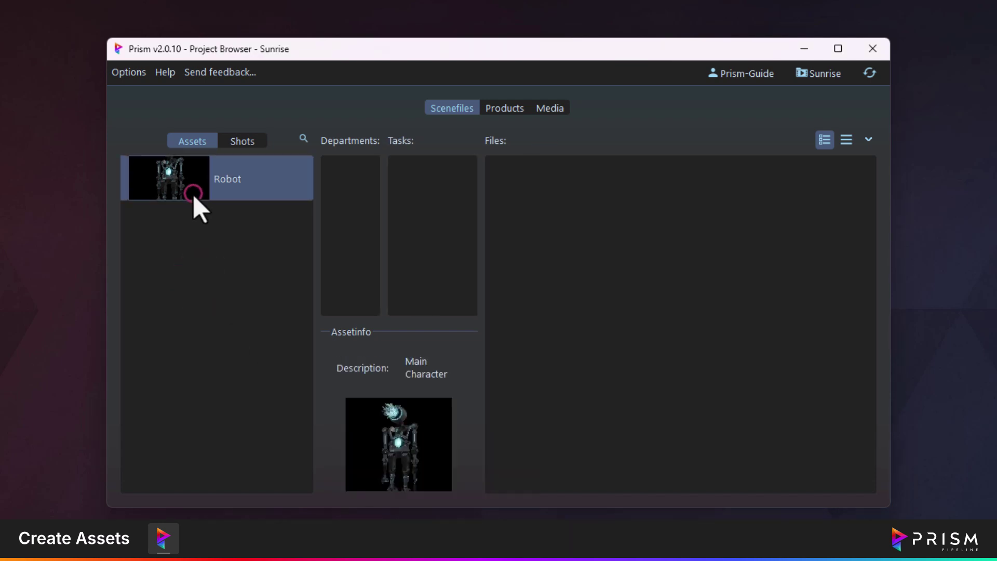
right_click(445, 388)
click(458, 391)
click(441, 231)
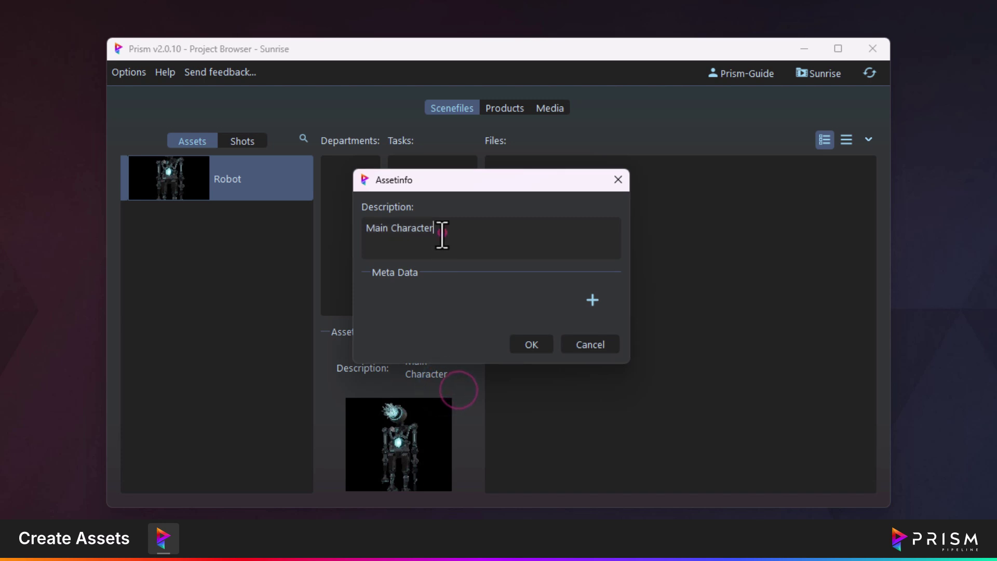
double_click(379, 228)
text(Hero)
click(529, 343)
right_click(433, 421)
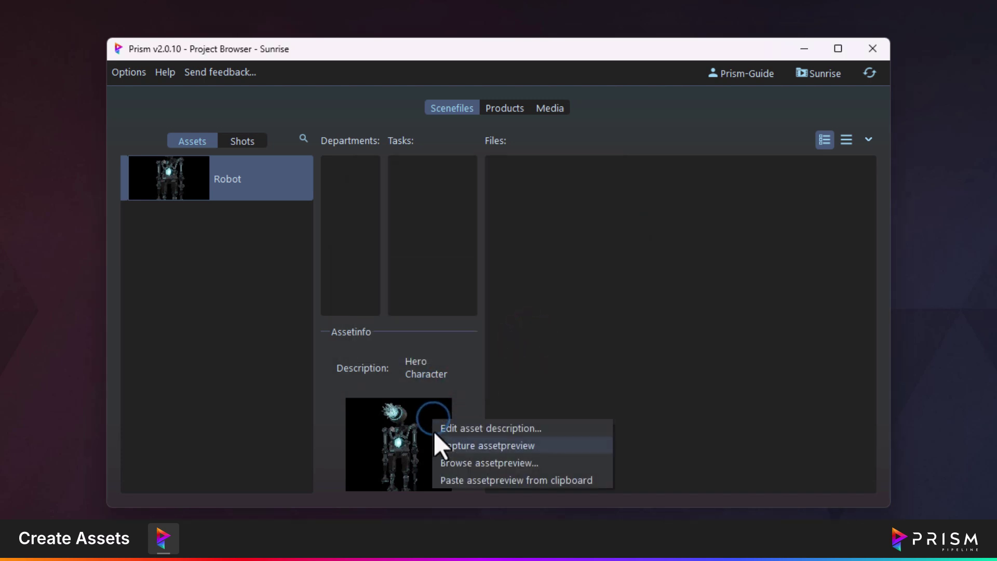
click(457, 477)
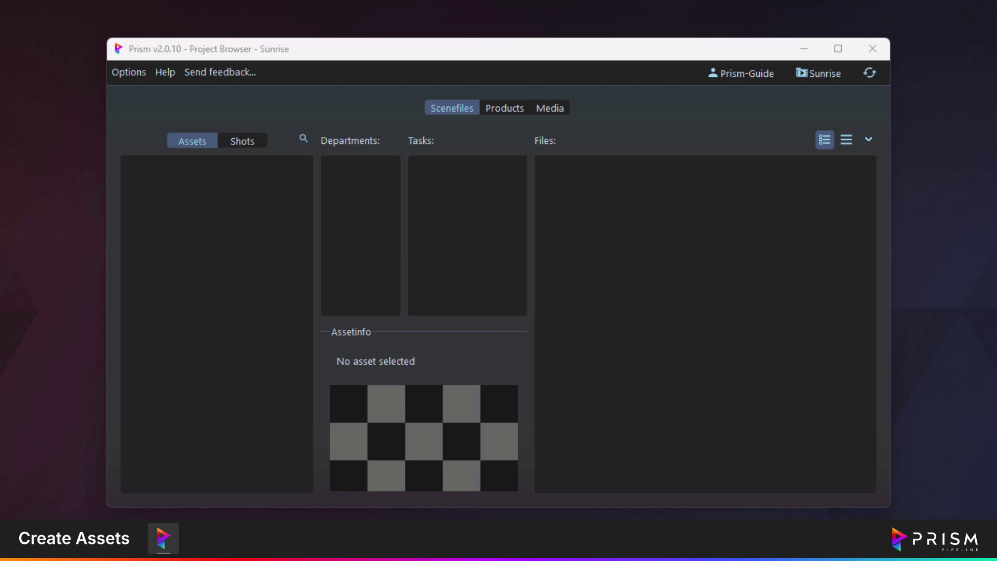
Step: Create a Characters folder holding a Robot asset with robot thumbnail and Main Character description
right_click(160, 179)
click(173, 185)
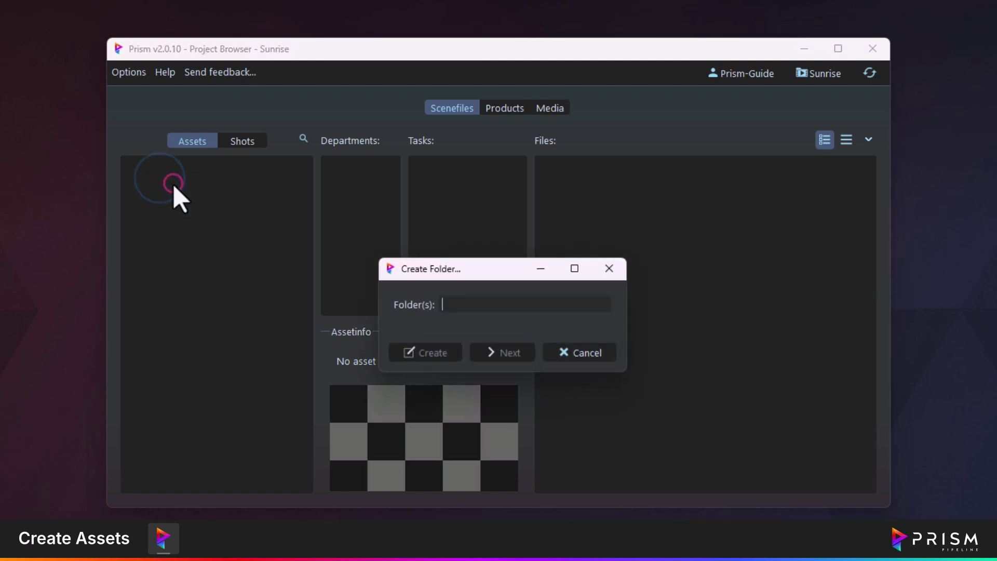
click(450, 305)
text(Char)
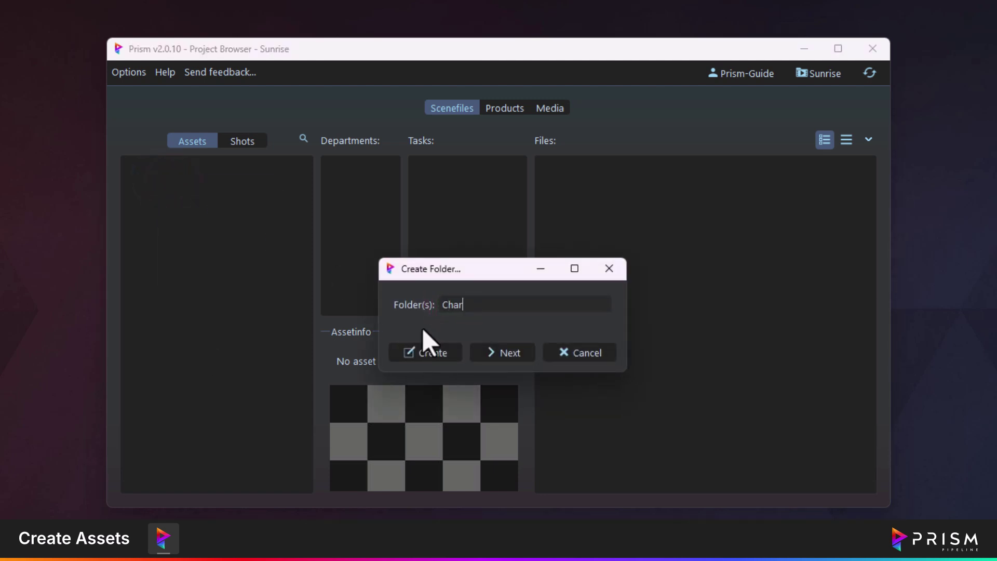
text(acters)
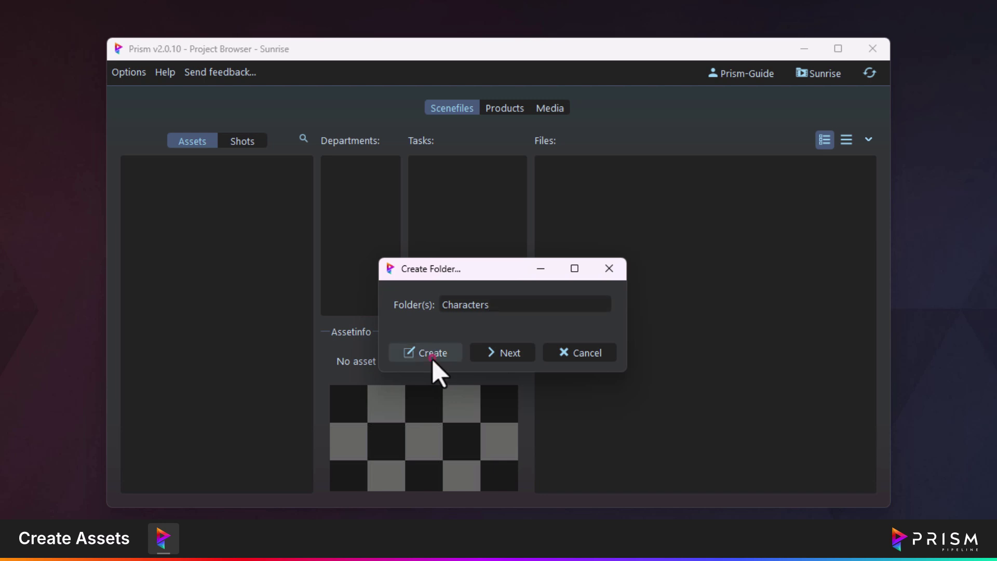
click(430, 350)
right_click(175, 164)
click(218, 187)
text(Robot)
right_click(520, 171)
click(546, 206)
click(403, 287)
text(Main Character)
click(463, 464)
Step: Create an Environment folder holding a RadioTelescope asset with telescope thumbnail and Prop description
right_click(183, 267)
click(207, 274)
text(Environment)
click(435, 351)
right_click(226, 230)
click(248, 245)
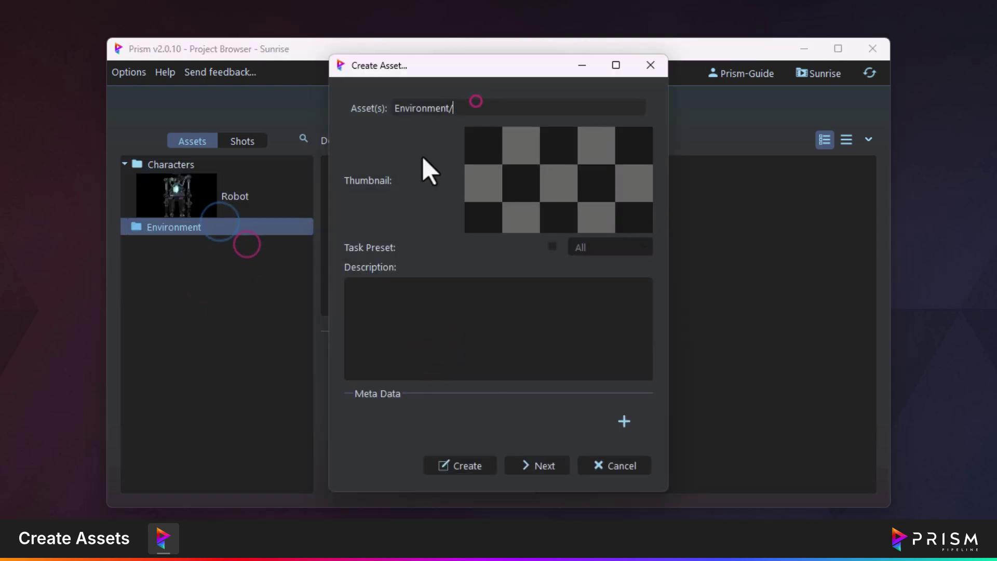
text(RadioTelescope)
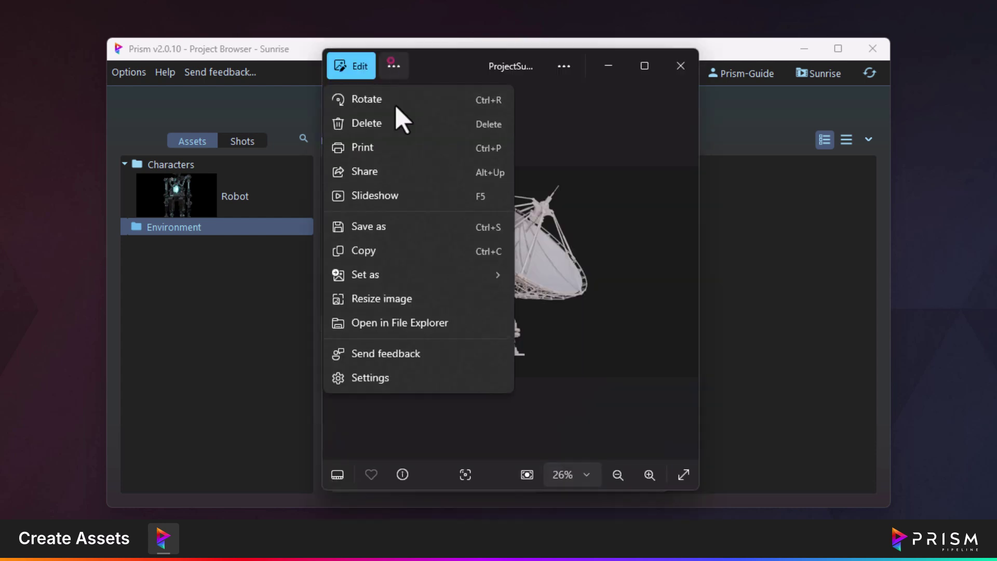
click(443, 293)
text(Prop)
click(463, 467)
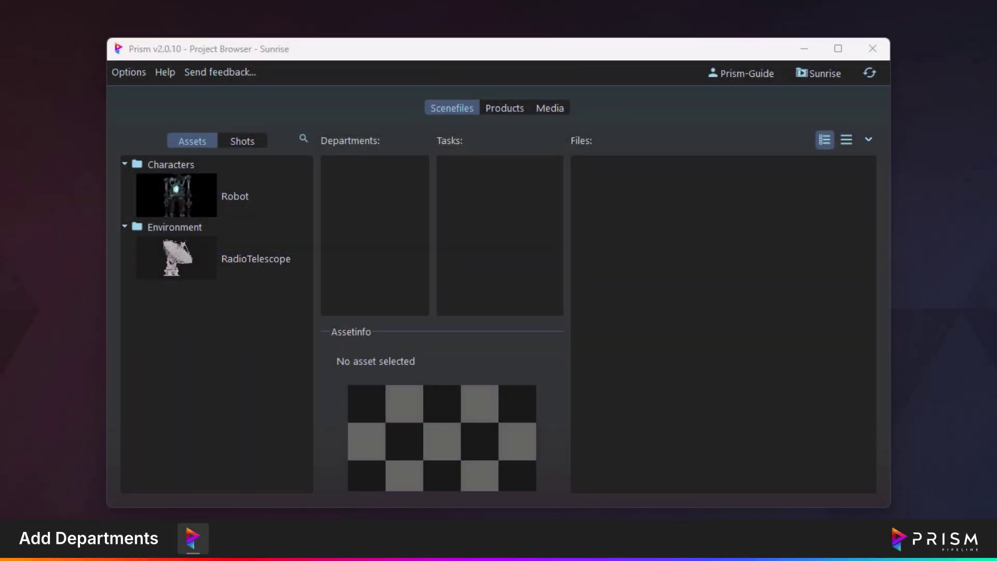
Step: Add the Modeling (mod) department to Robot and RadioTelescope in one go
click(278, 195)
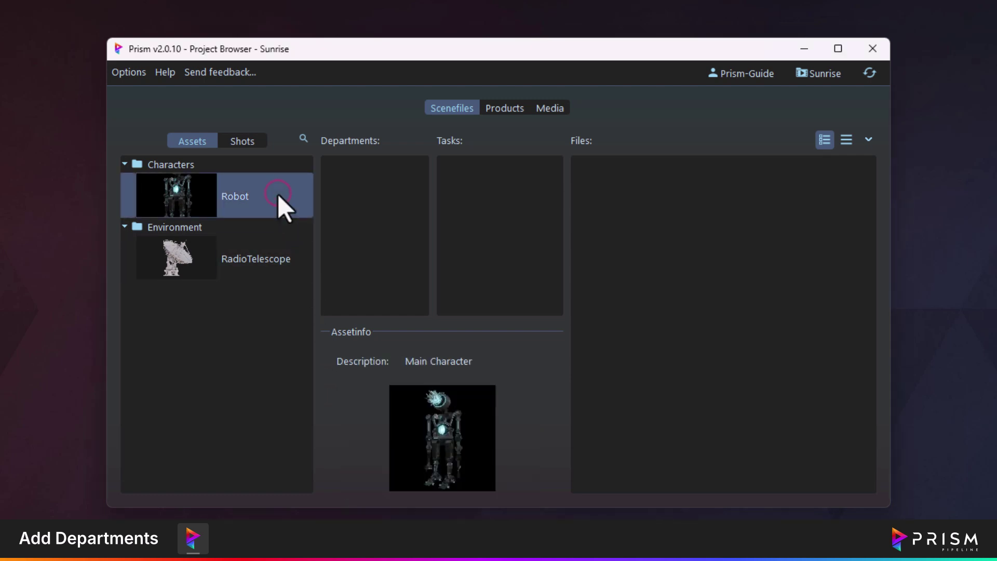
ctrl+click(270, 269)
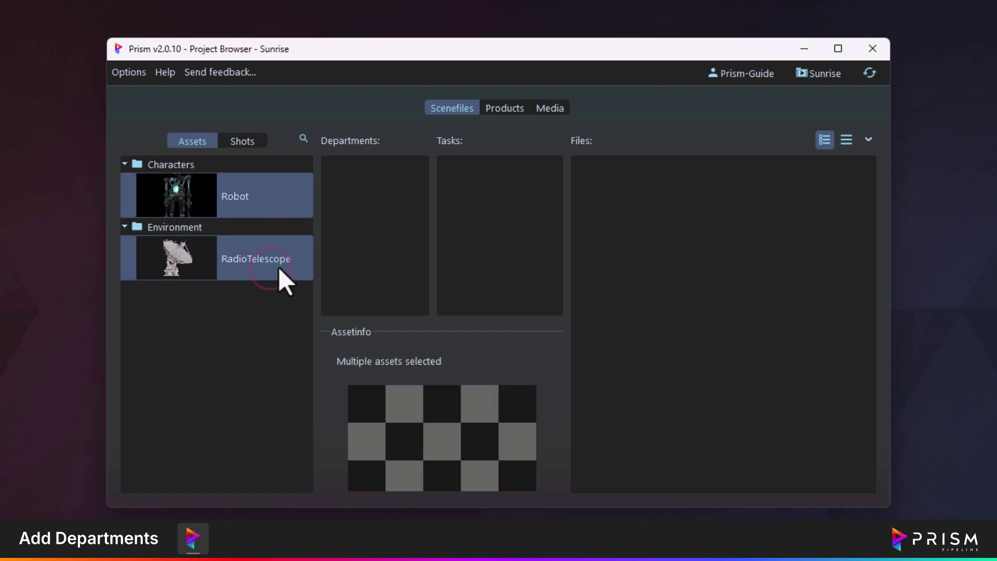
right_click(351, 192)
click(382, 197)
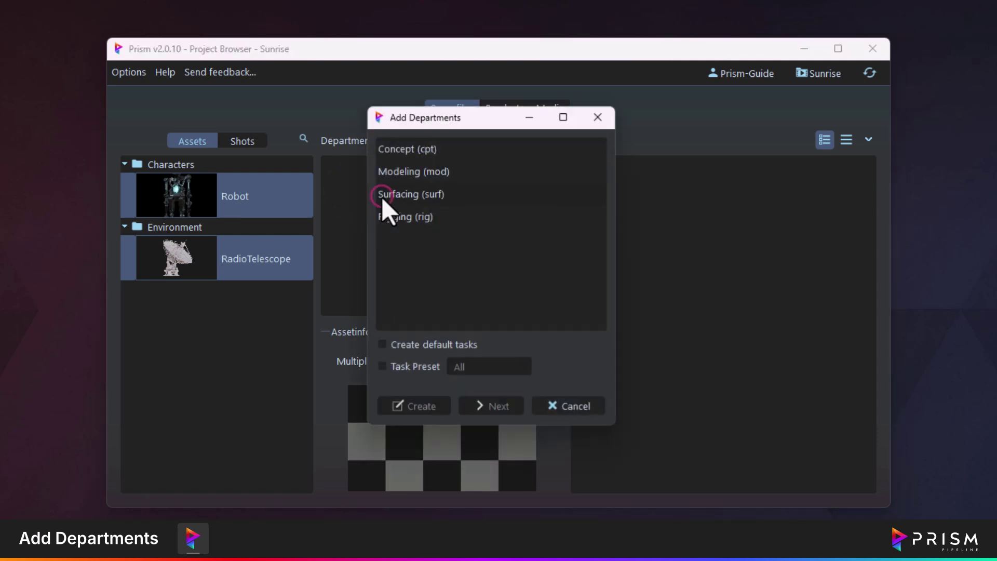
click(409, 172)
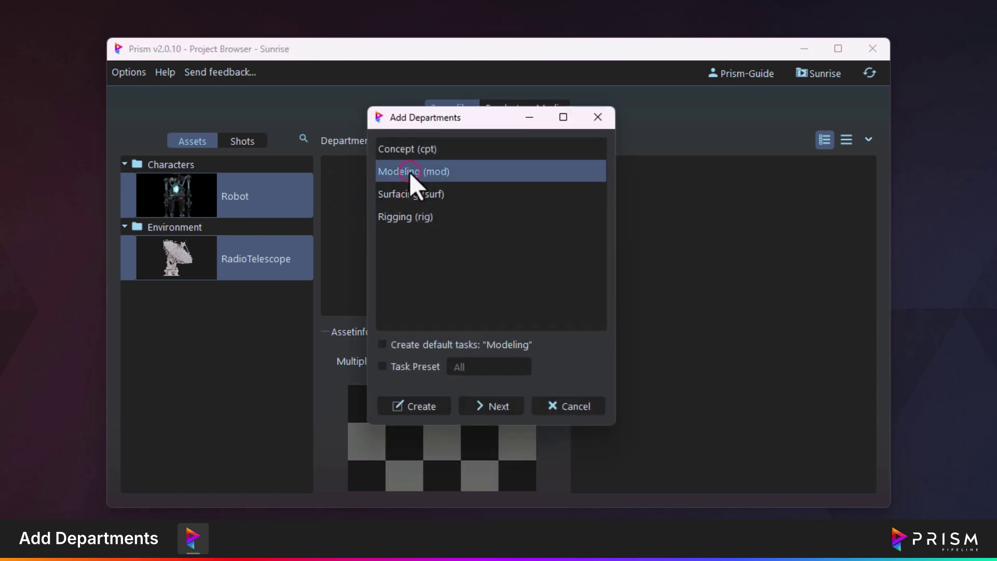
click(406, 401)
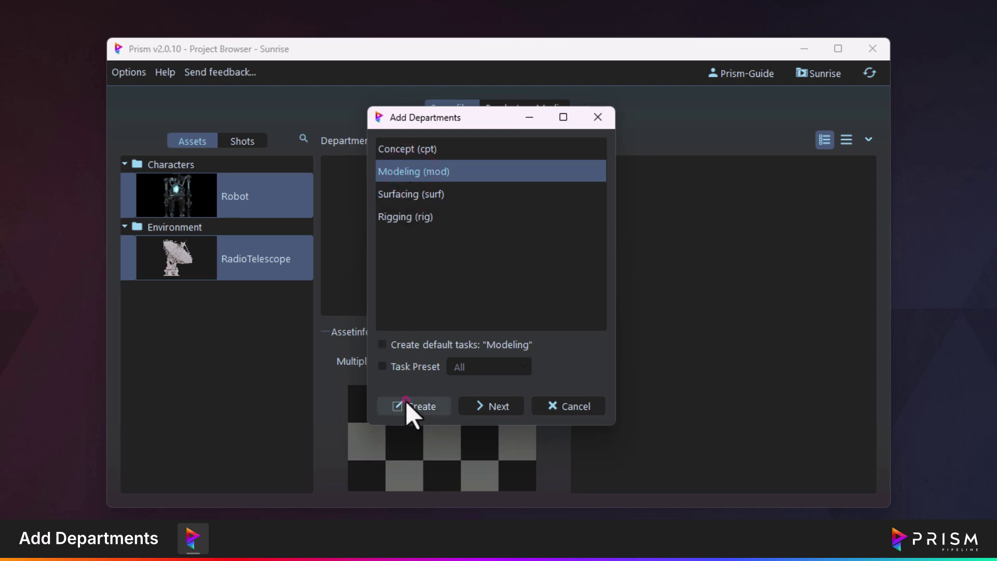
Step: Check RadioTelescope's departments, then reselect the Robot asset
click(181, 387)
click(247, 269)
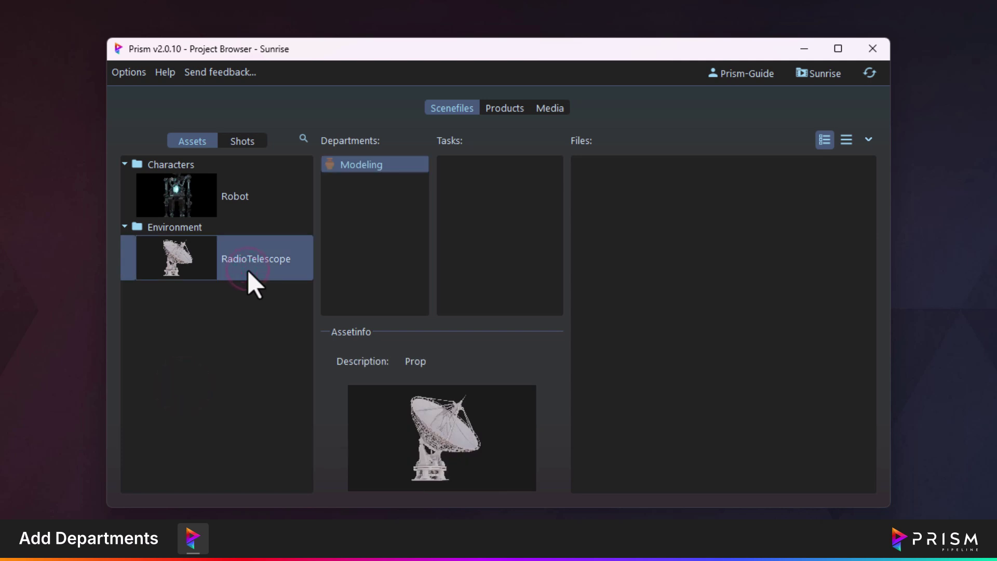
click(250, 203)
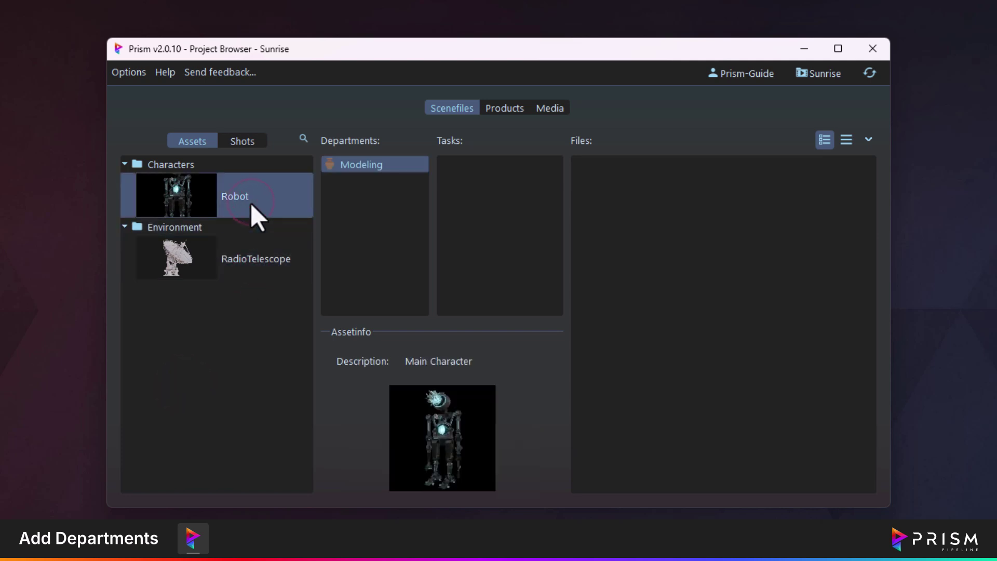
click(195, 202)
Step: With Robot selected, add the Surfacing and Rigging departments
right_click(363, 203)
click(383, 207)
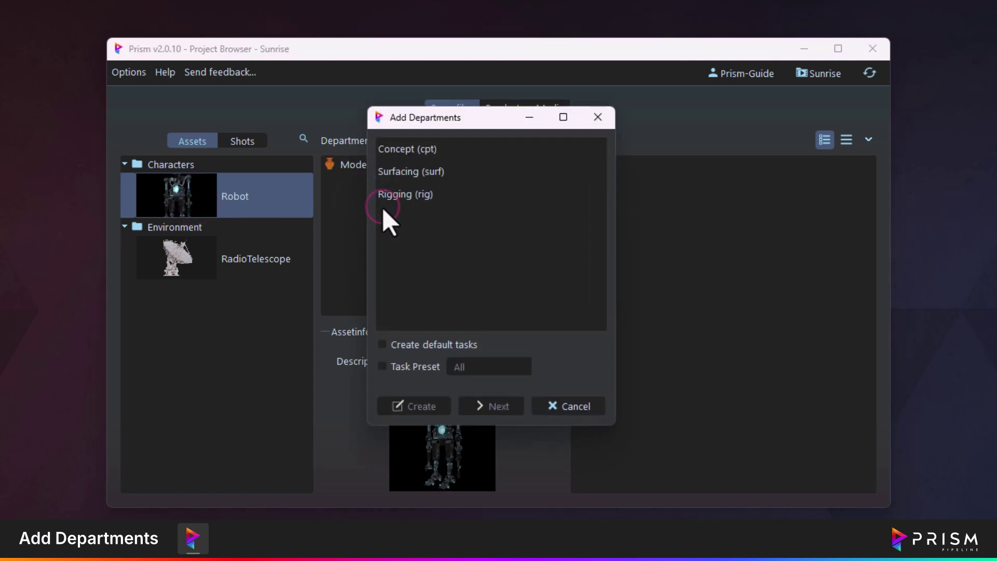
click(433, 169)
ctrl+click(417, 195)
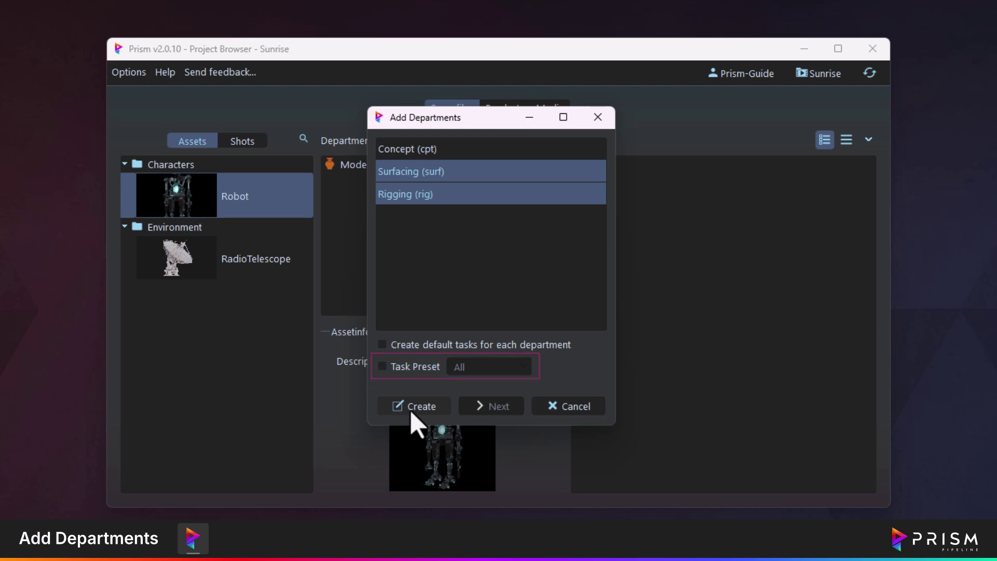
click(411, 409)
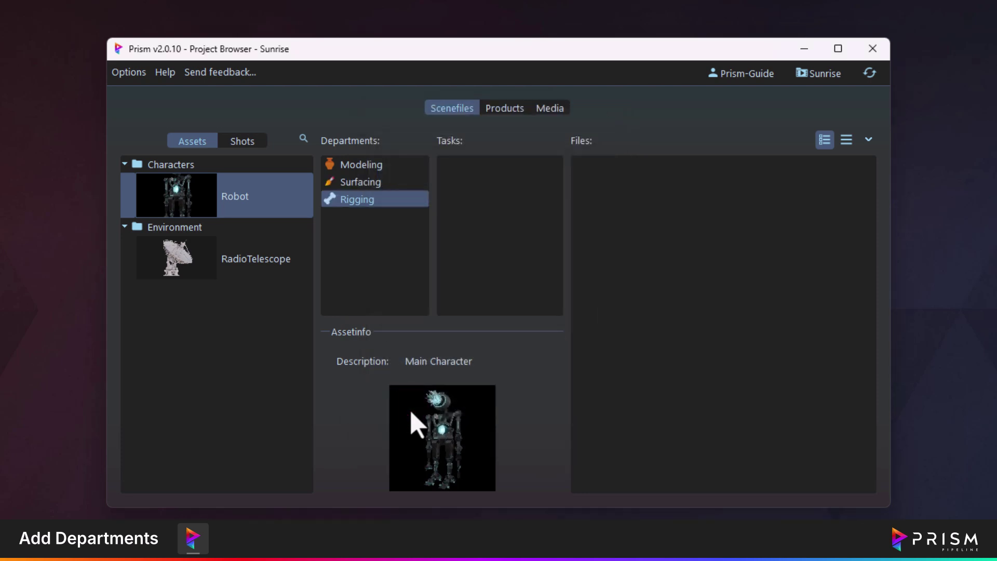
Step: Define a custom Research department, abbreviation rnd, and add it to RadioTelescope
click(203, 264)
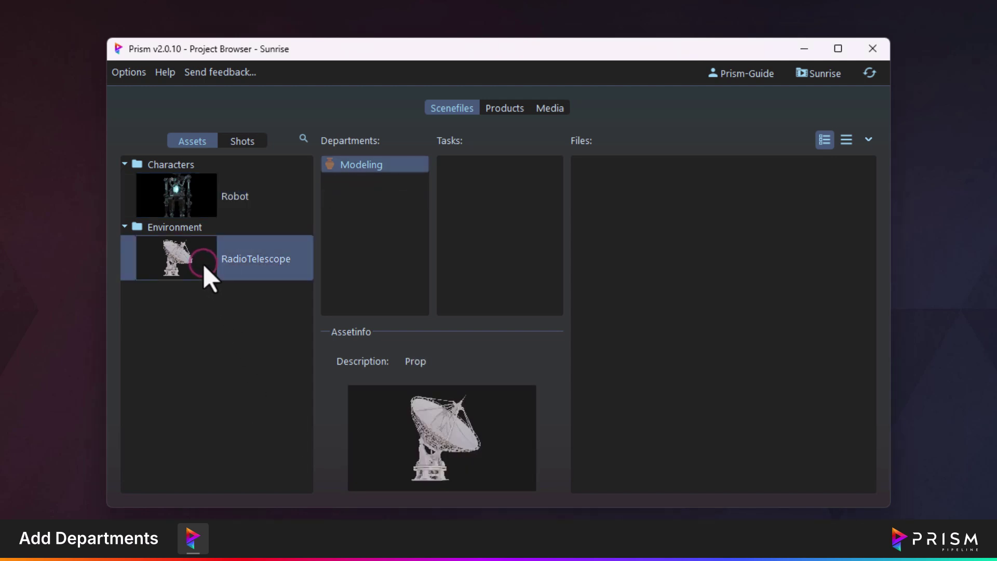
right_click(346, 211)
click(370, 214)
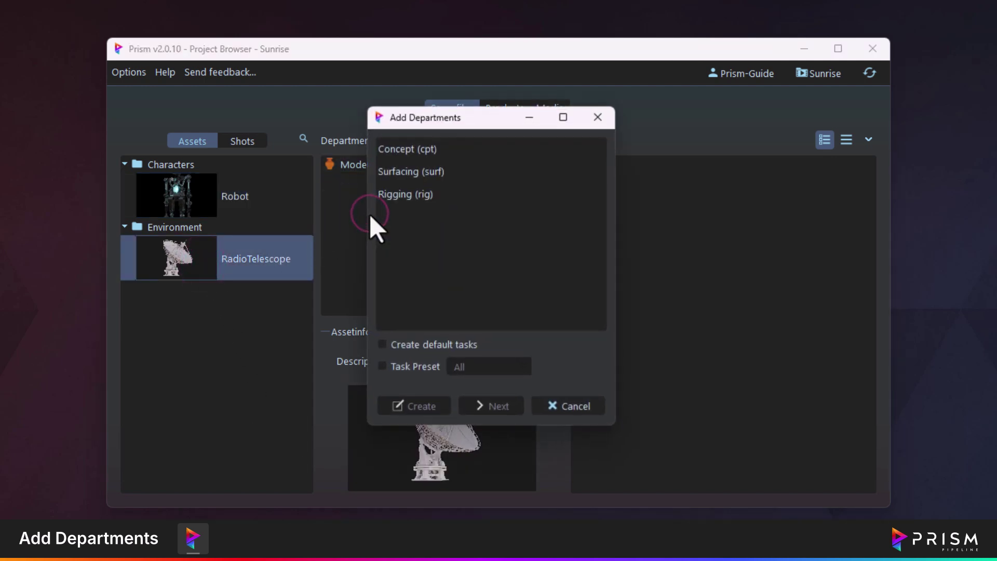
right_click(410, 226)
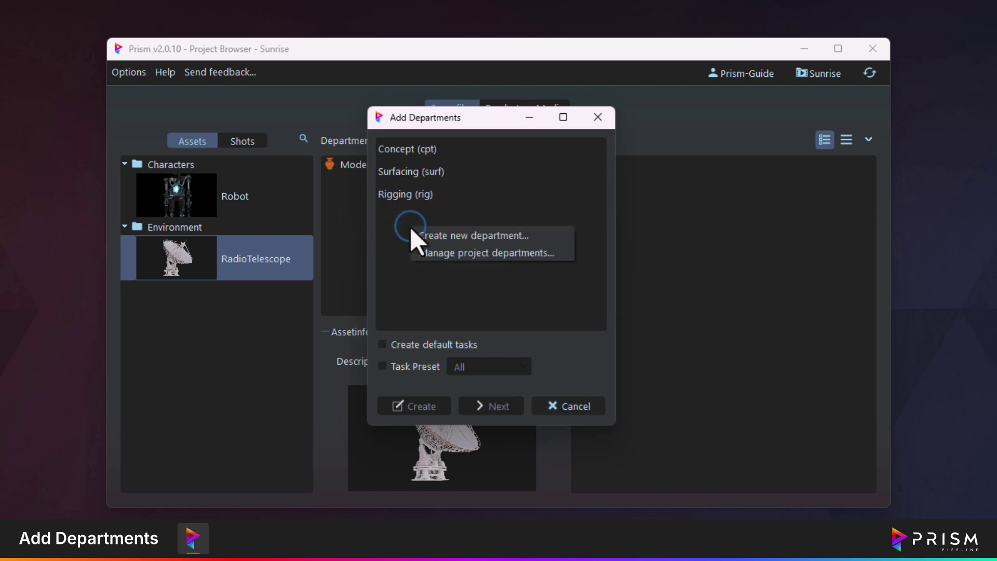
click(432, 231)
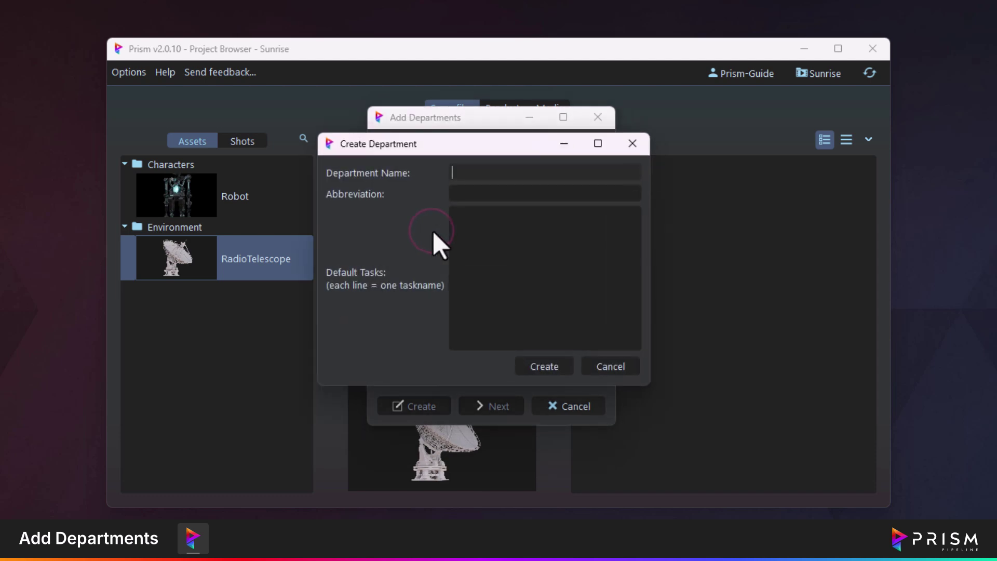
click(466, 174)
text(Research)
click(517, 194)
text(rnd)
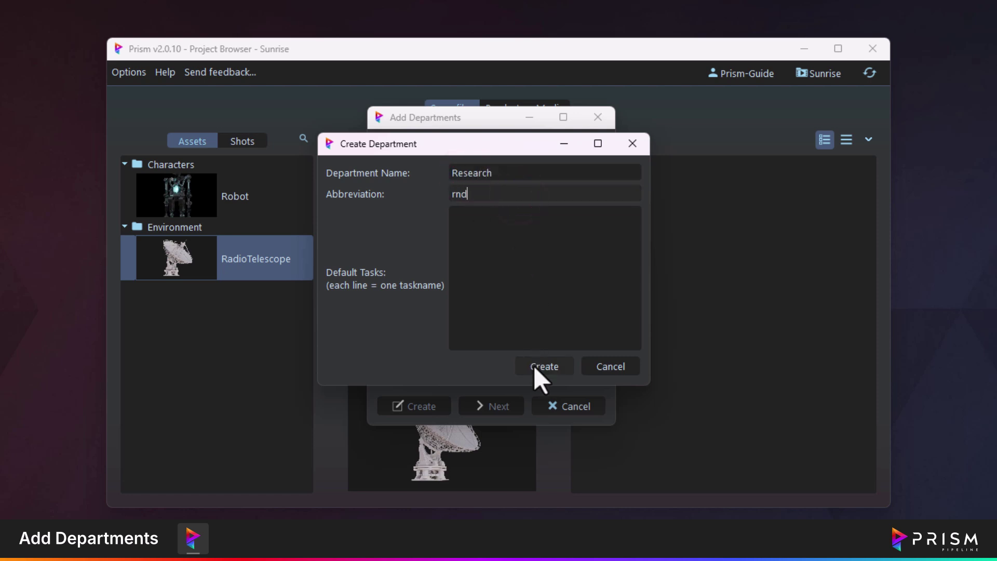
click(536, 368)
click(430, 405)
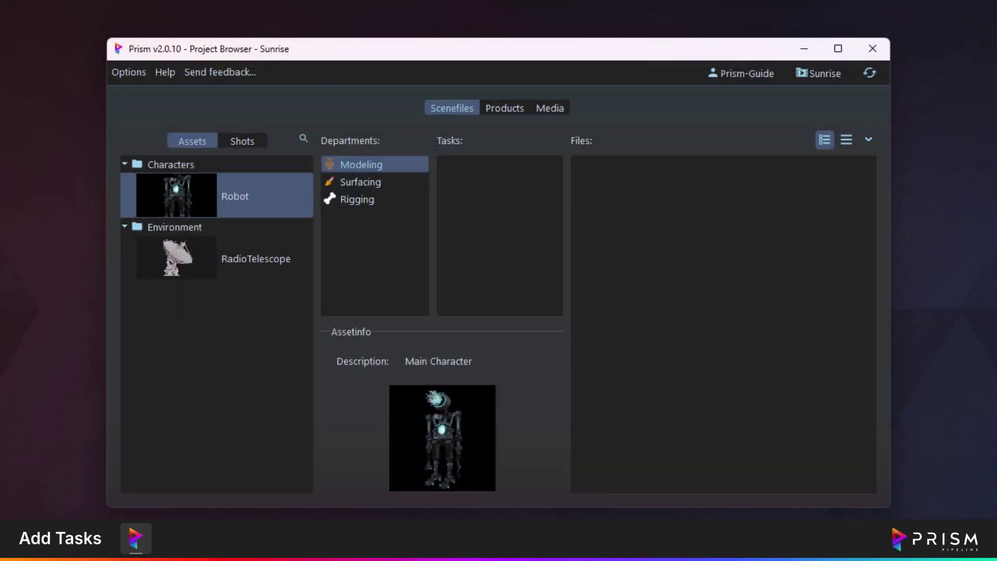
Step: Add a Modeling task under Robot's Modeling department from the Tasks list
right_click(519, 182)
click(528, 185)
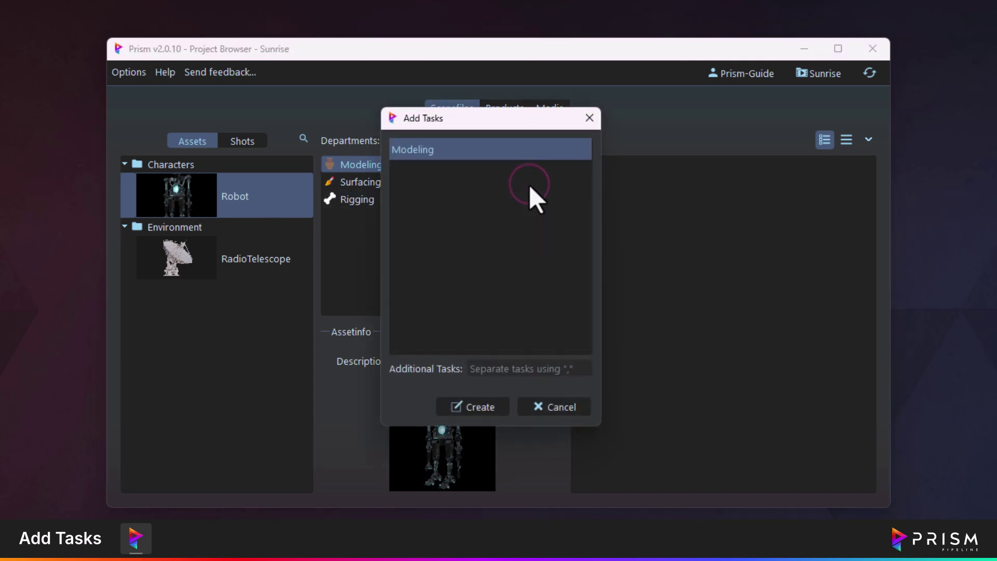
click(481, 407)
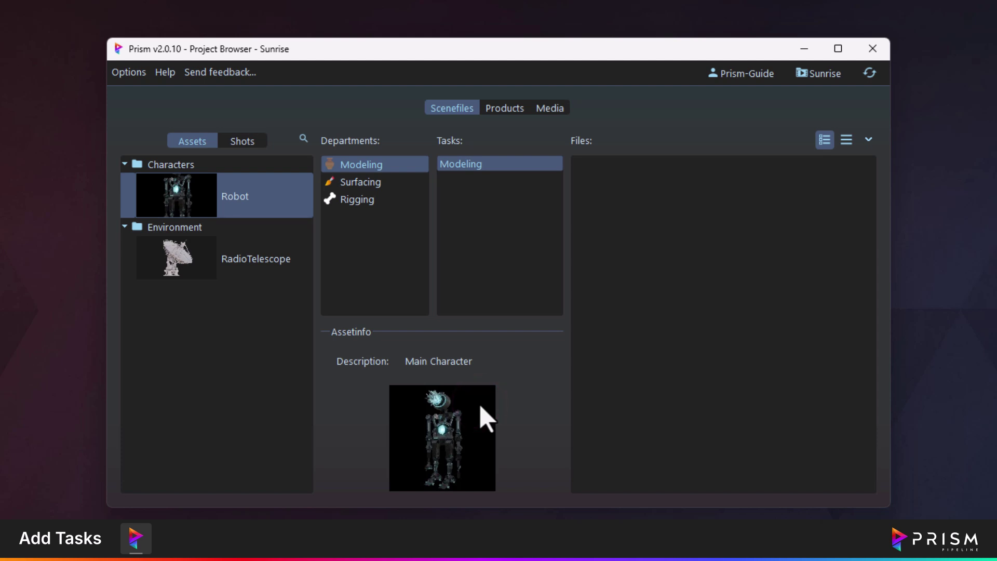
Step: Add the suggested Surfacing task to Robot's Surfacing department
click(349, 186)
right_click(476, 185)
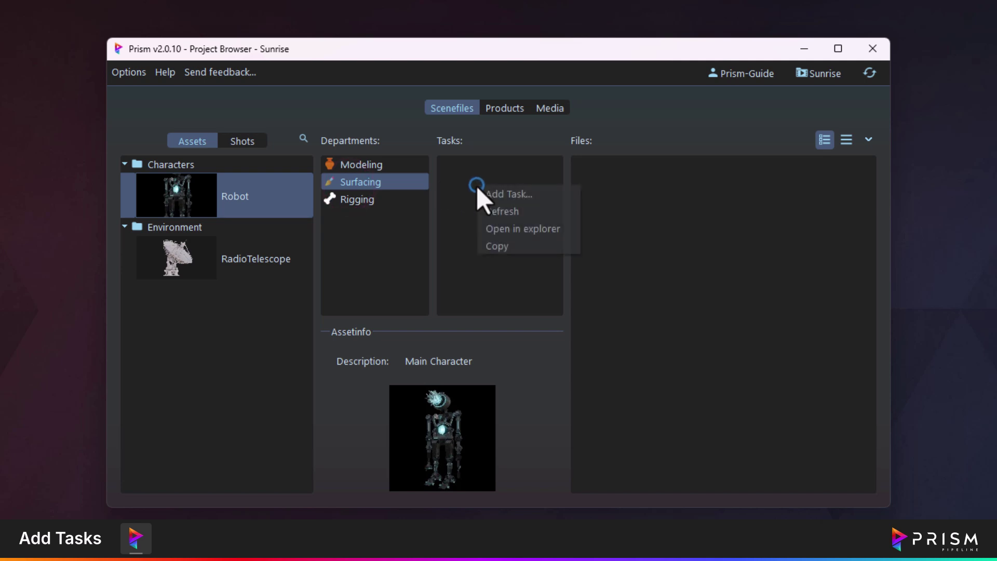
click(493, 195)
click(458, 151)
click(479, 408)
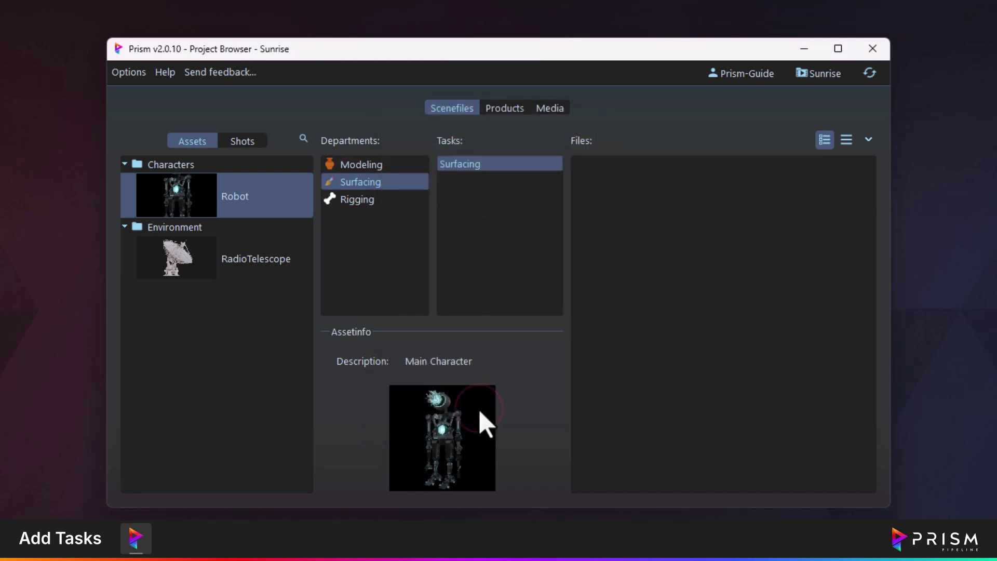
Step: Add a custom Texturing task to the Surfacing department
right_click(489, 199)
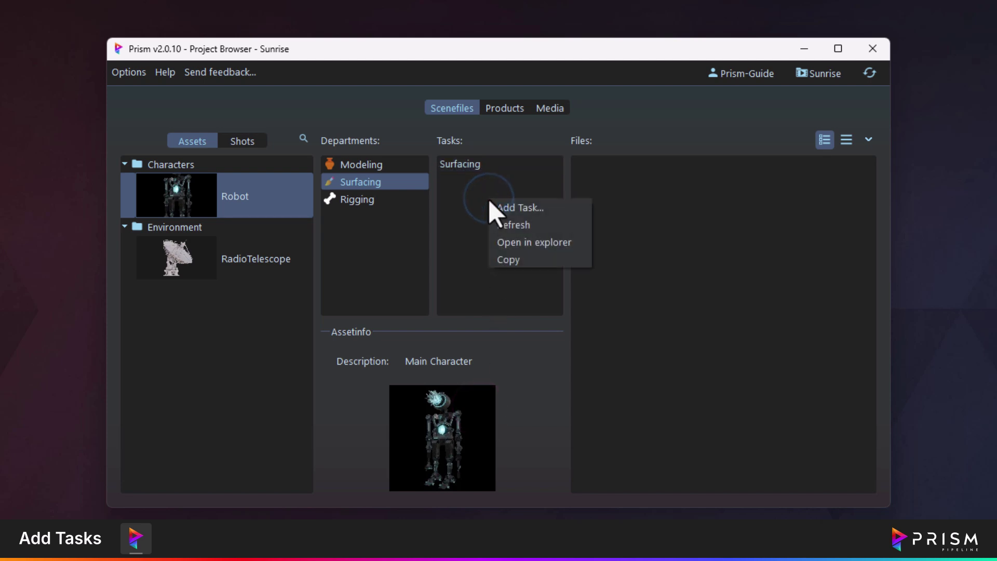
click(508, 207)
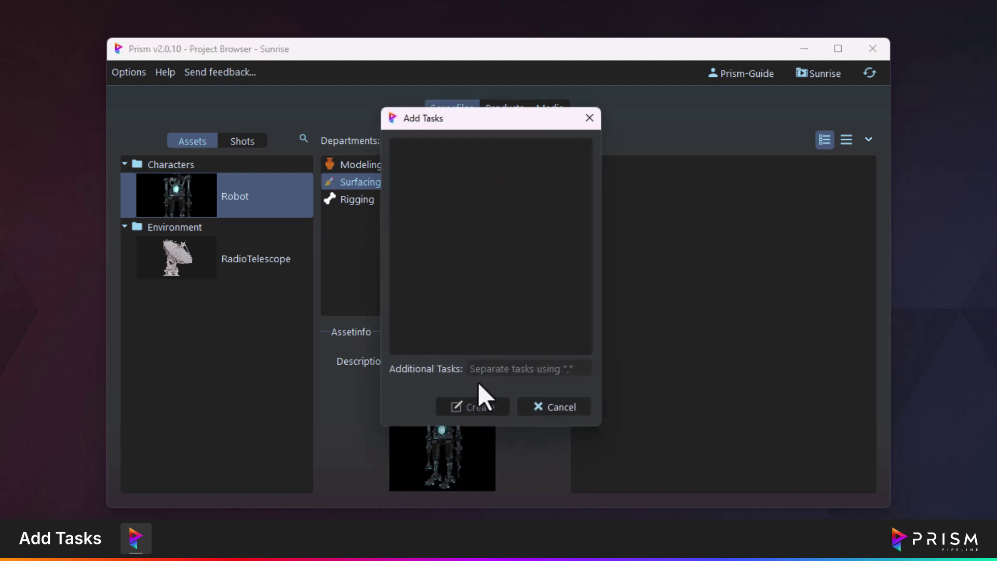
click(483, 372)
text(Texturing)
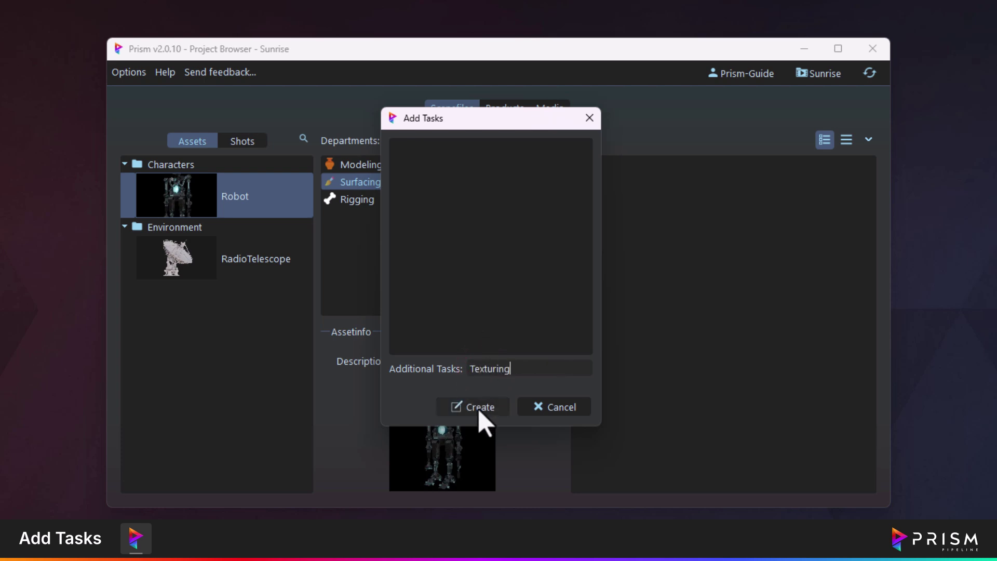
click(478, 408)
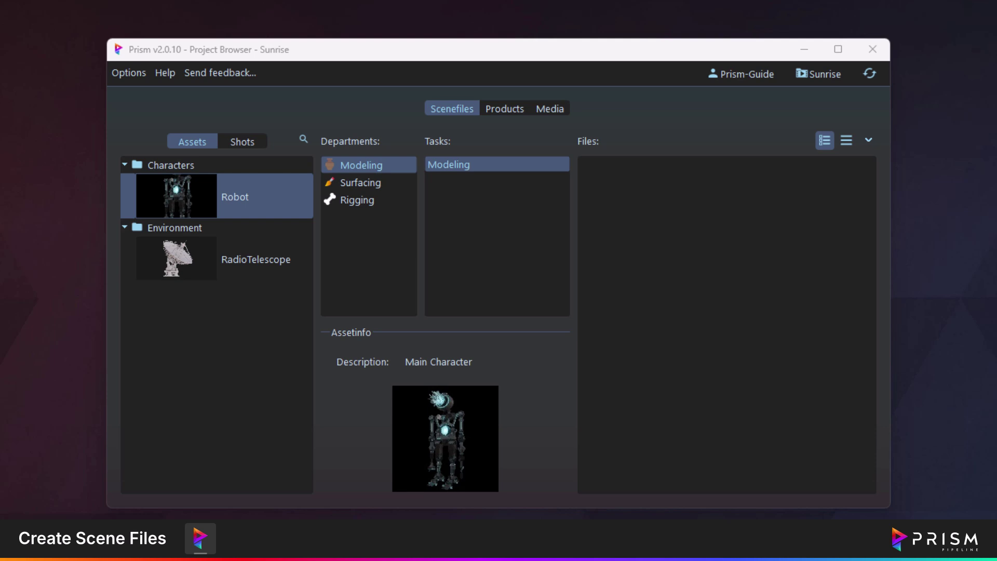
Step: Create Robot_Modeling_v0001 from the EmptyScene Houdini preset and open it in Houdini
right_click(624, 249)
mouse_move(700, 274)
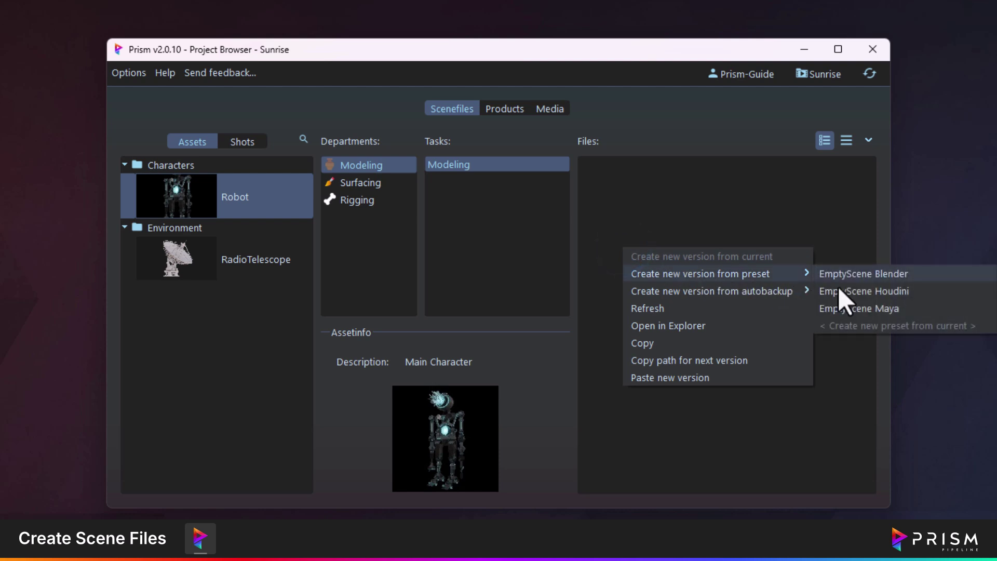
click(838, 288)
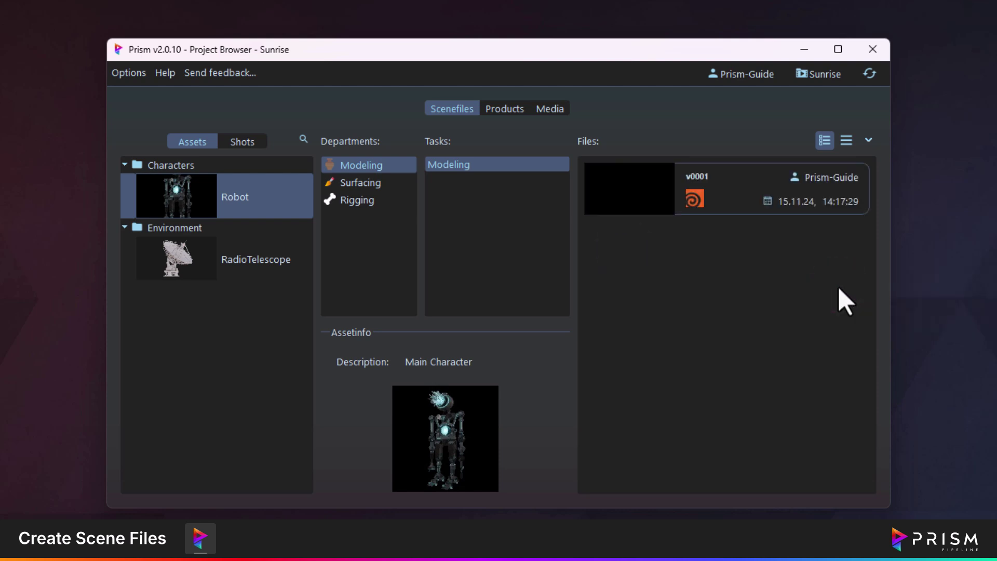
double_click(737, 199)
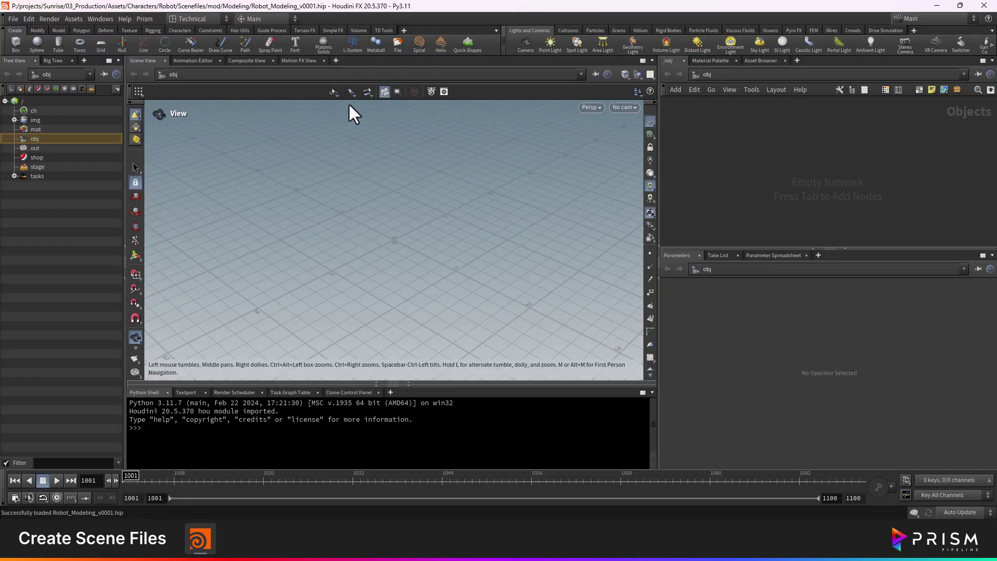
Step: Open Prism's Project Browser from Houdini and select Robot under Characters
click(144, 19)
click(153, 63)
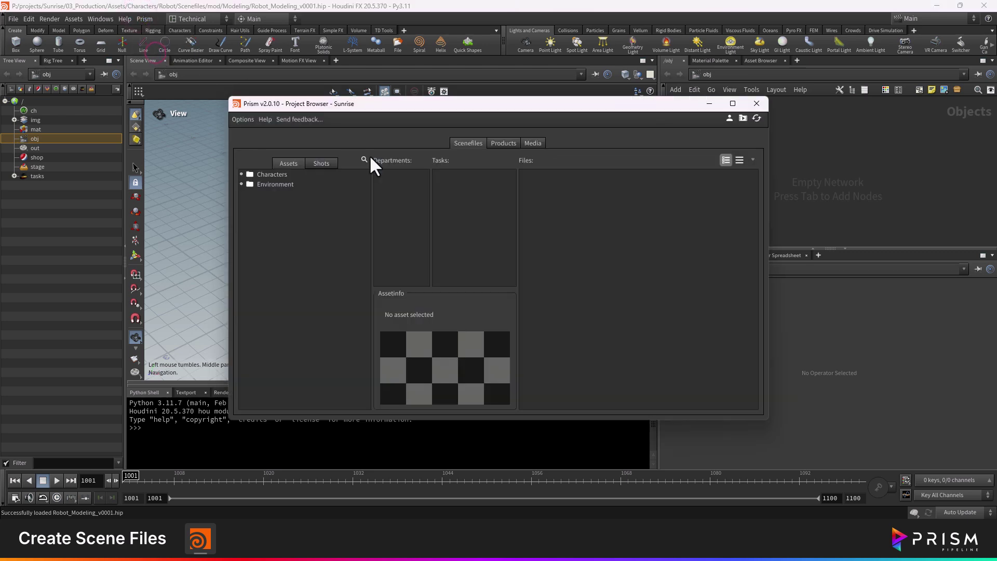
double_click(365, 176)
click(312, 191)
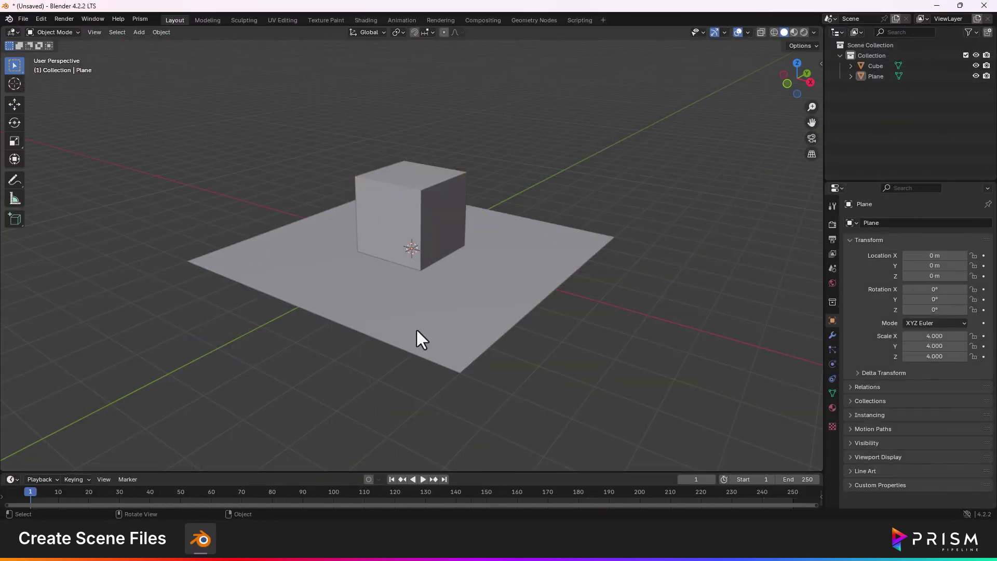
Step: Save Blender's cube-and-plane scene as Robot_Modeling_v0002 from the Project Browser, then close the browser
click(140, 19)
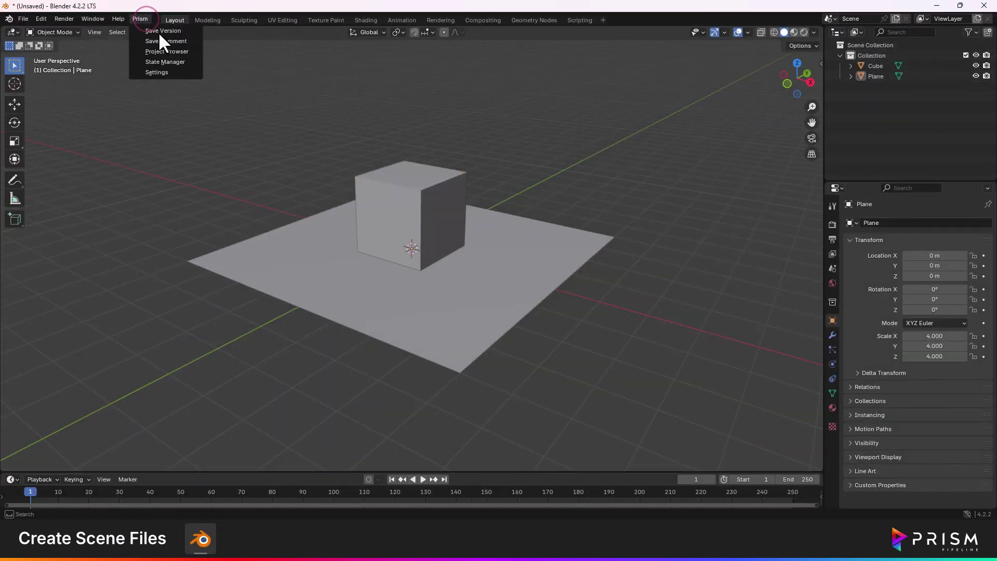
click(179, 54)
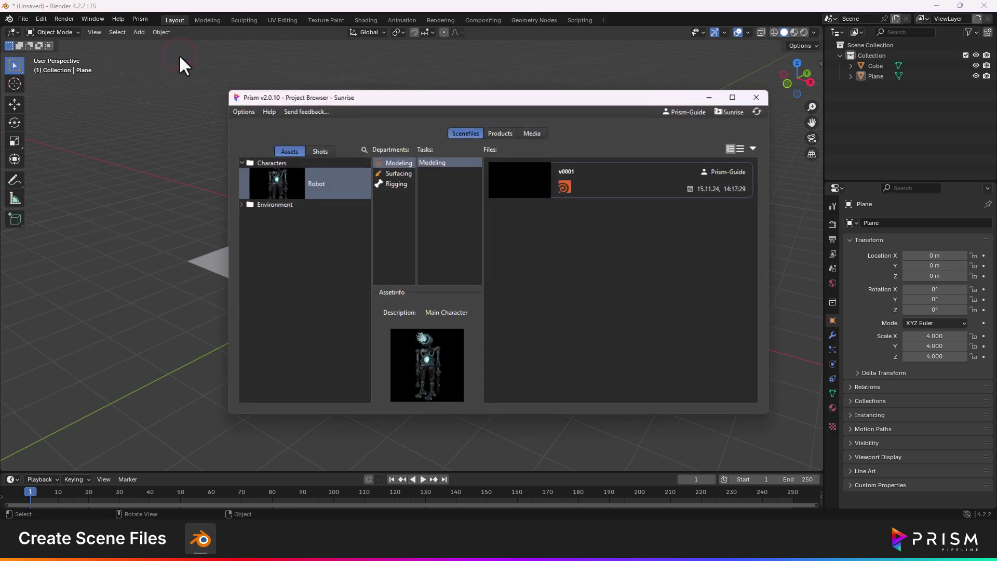
right_click(555, 236)
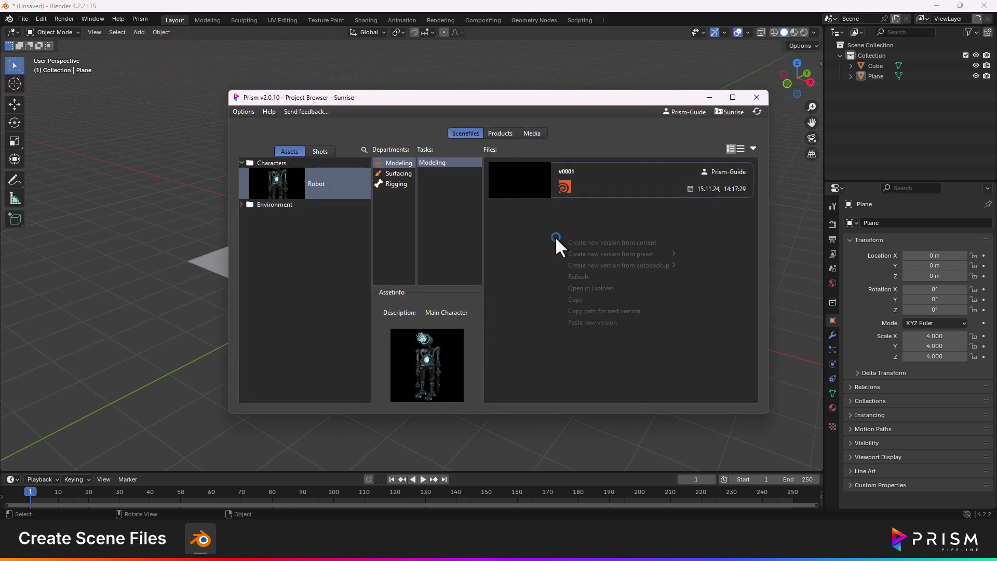
click(586, 244)
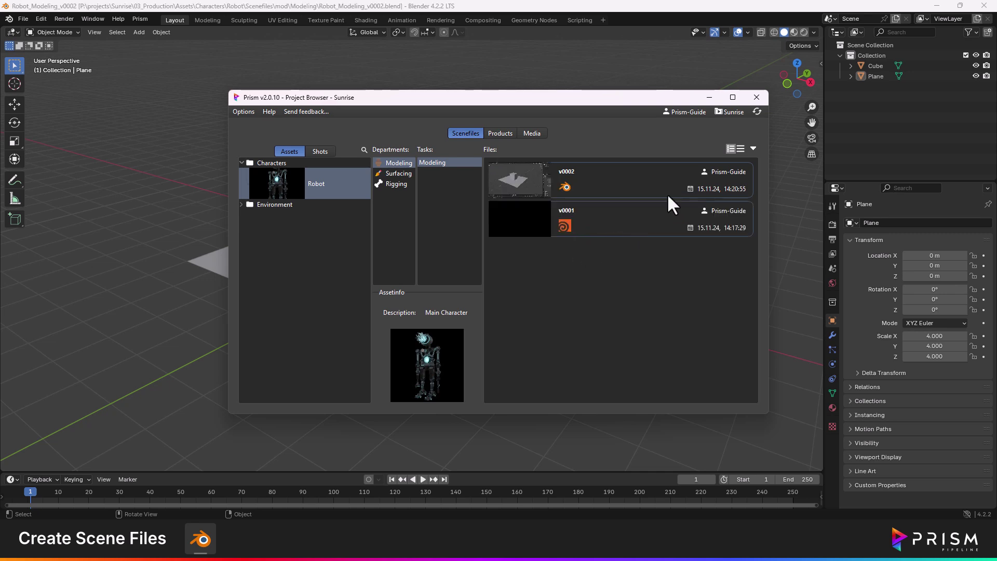
click(765, 96)
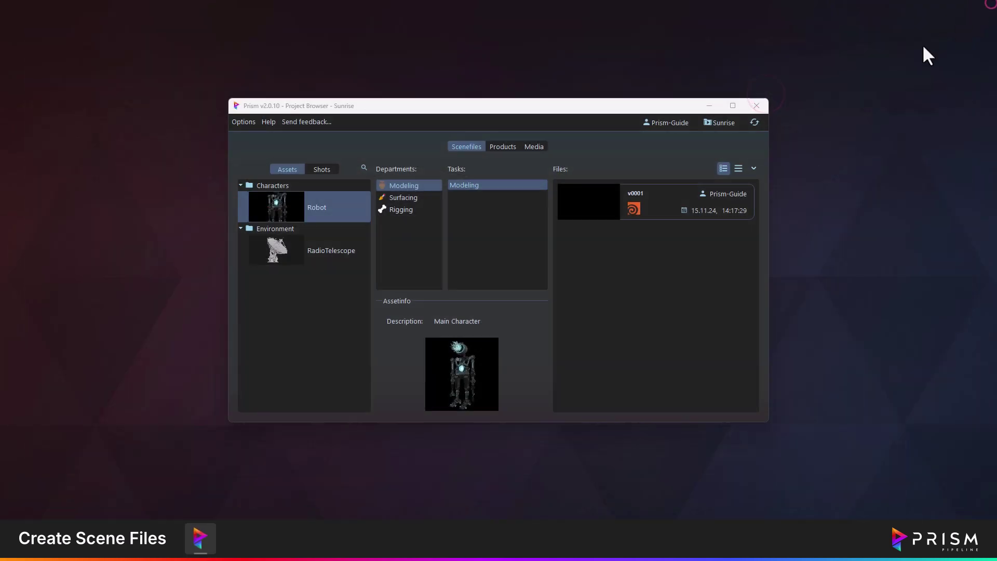